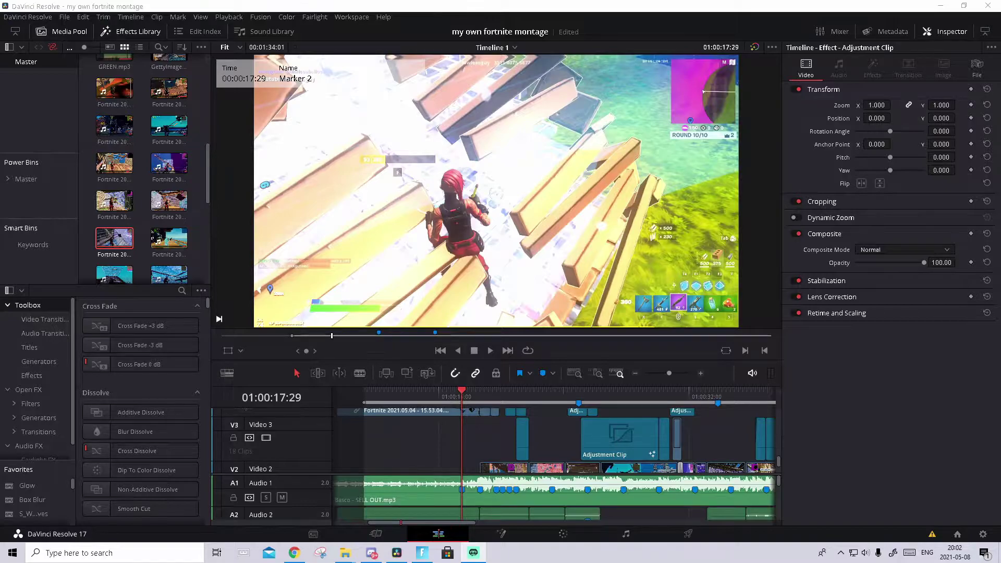
Play a stretch of the montage timeline, stop it, and return the playhead to 01:00:16:42.
{"action": "key", "text": "space"}
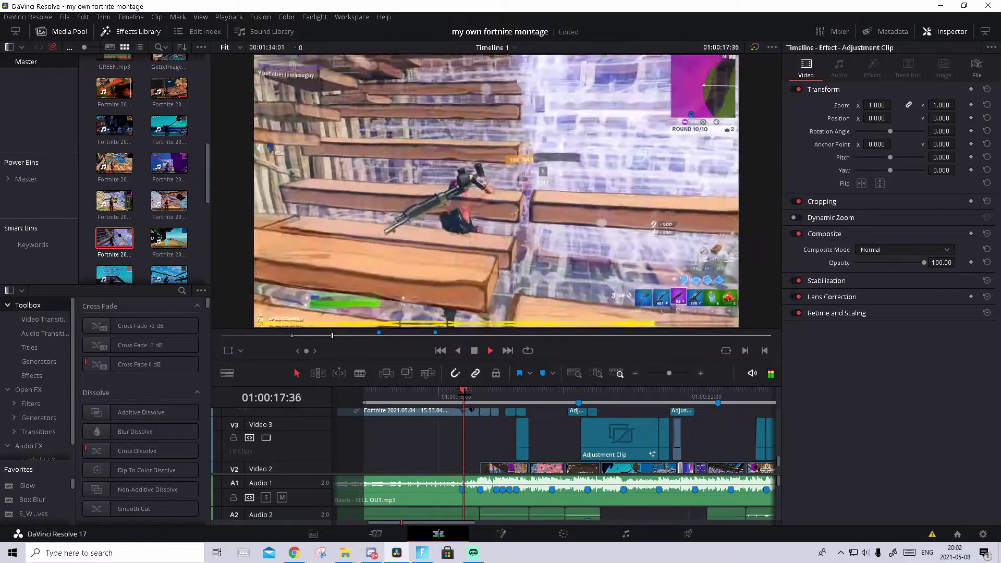
{"action": "key", "text": "space"}
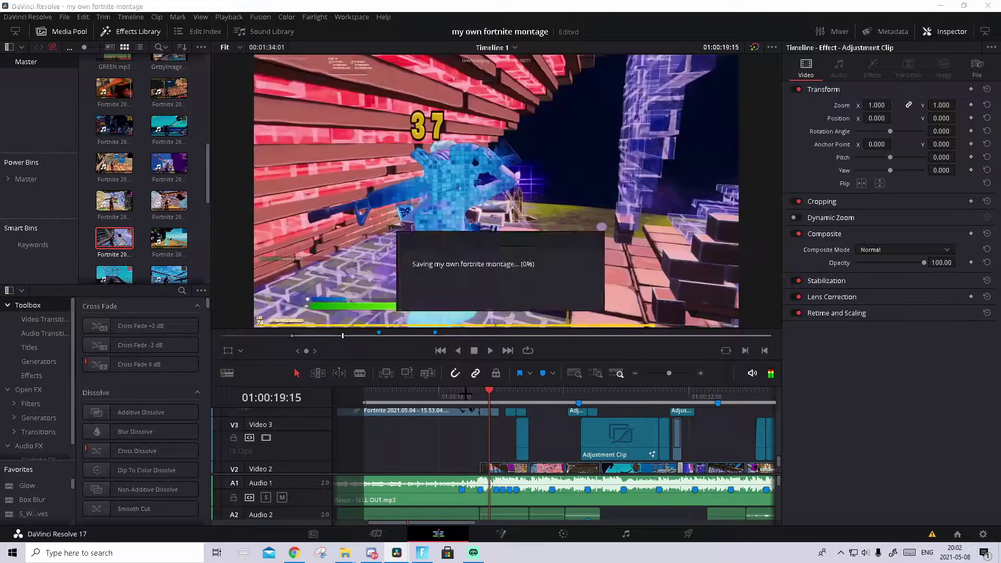
{"action": "left_click", "coordinate": [449, 389]}
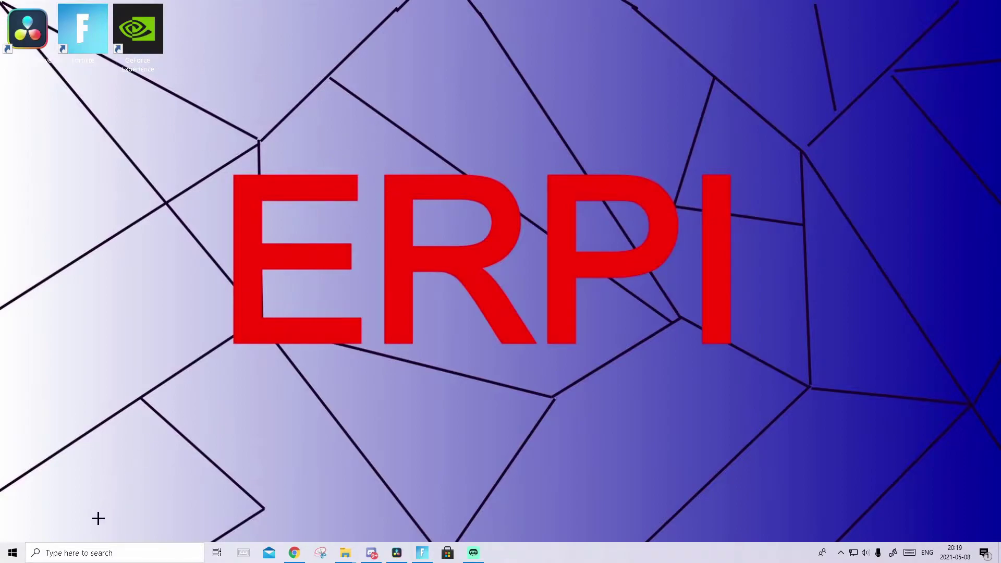
Search Windows for 'gef' and launch GeForce Experience.
{"action": "left_click", "coordinate": [91, 554]}
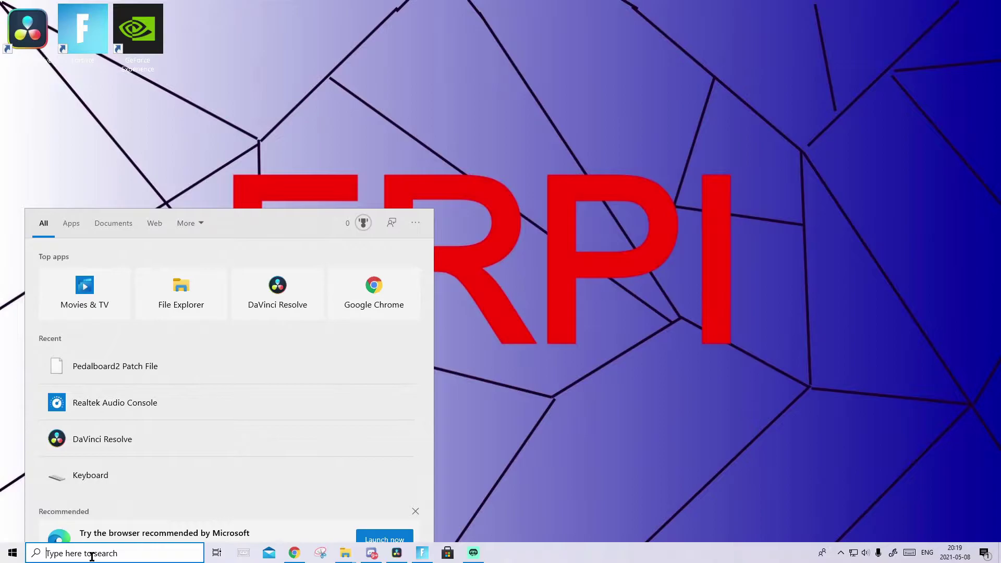
{"action": "type", "text": "gef"}
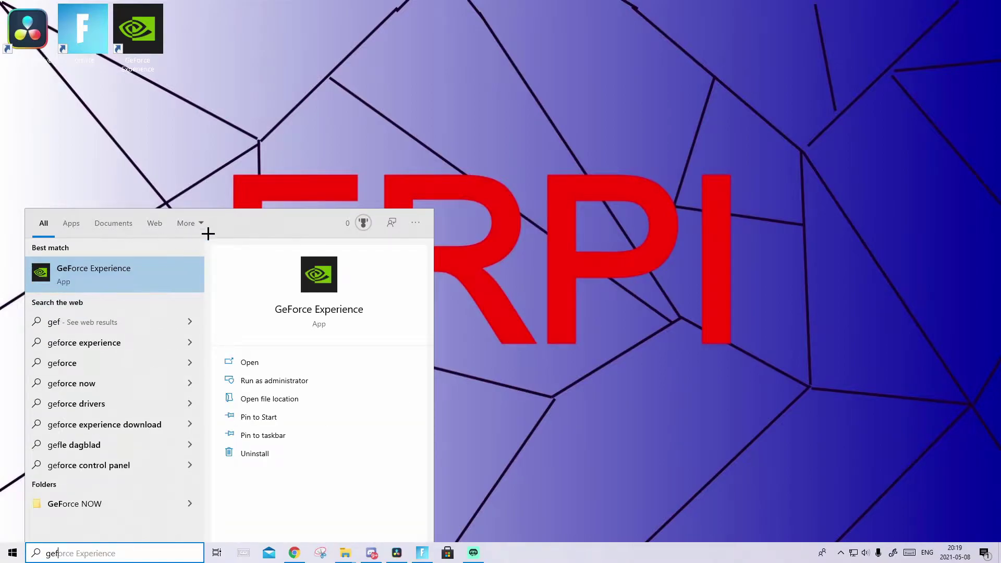
{"action": "key", "text": "Return"}
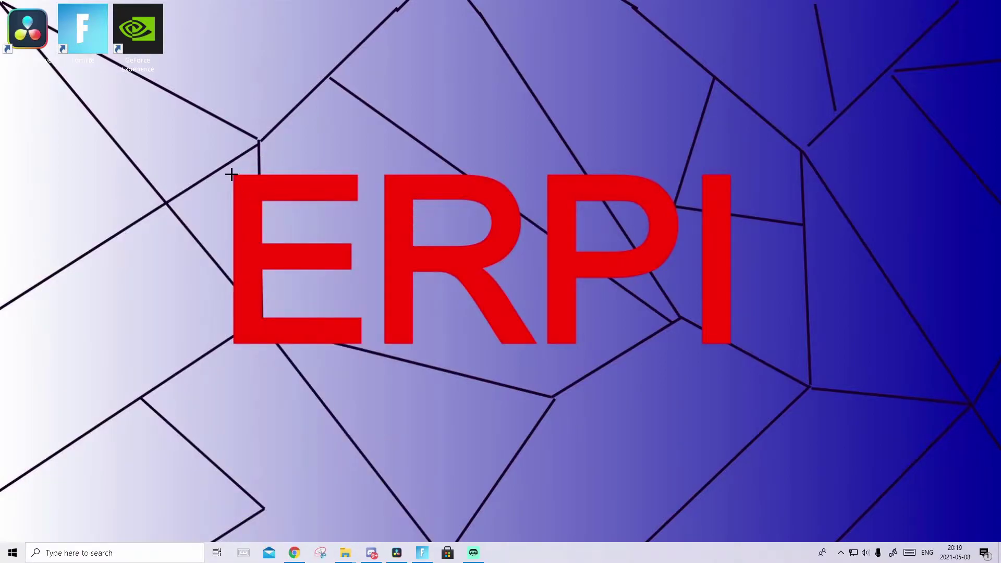
Show the GeForce Experience Drivers page listing NVIDIA Studio Driver 462.31.
{"action": "left_click_drag", "start_coordinate": [232, 174], "coordinate": [363, 341]}
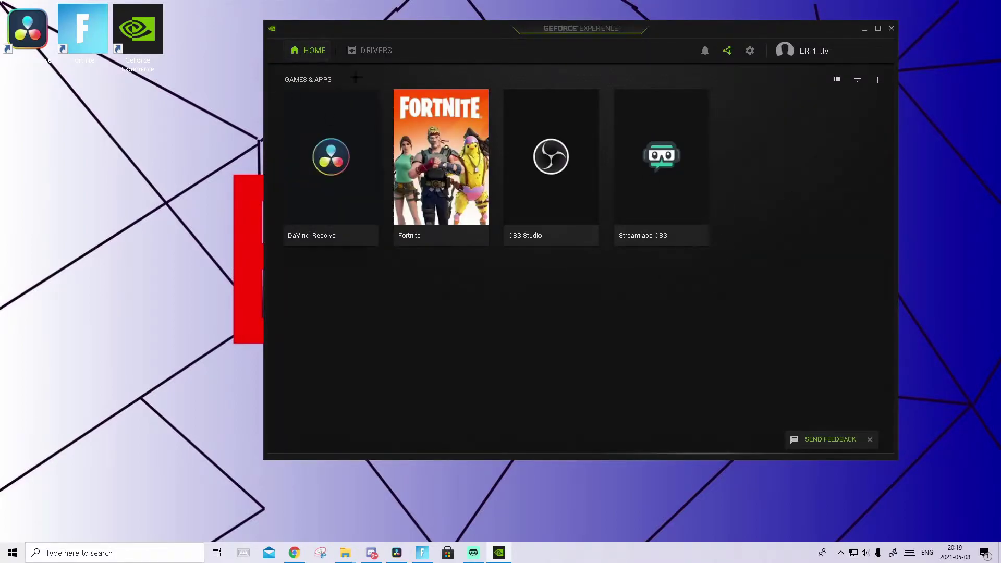
{"action": "left_click", "coordinate": [375, 53]}
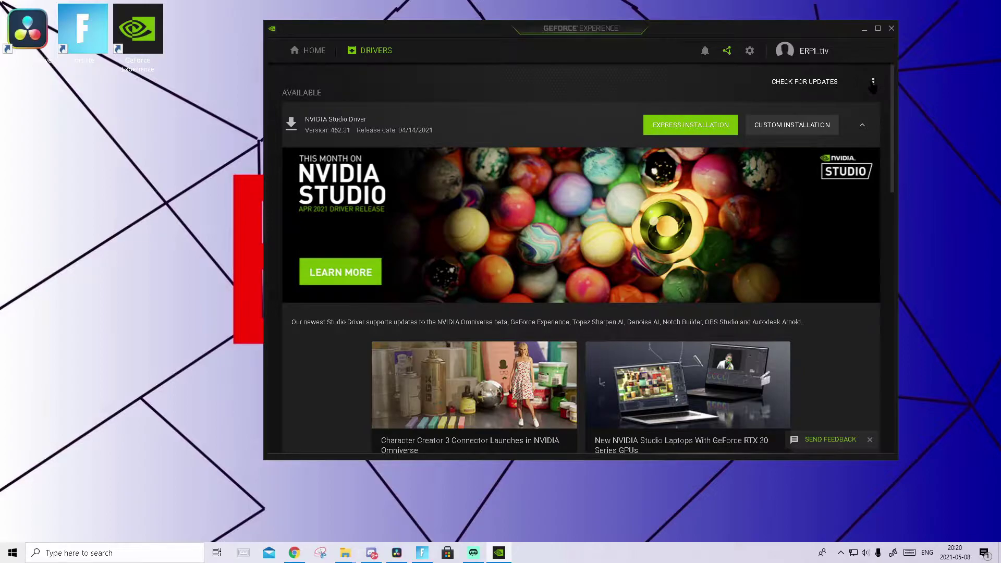
Keep Studio Driver as the driver preference and close GeForce Experience.
{"action": "left_click", "coordinate": [873, 83]}
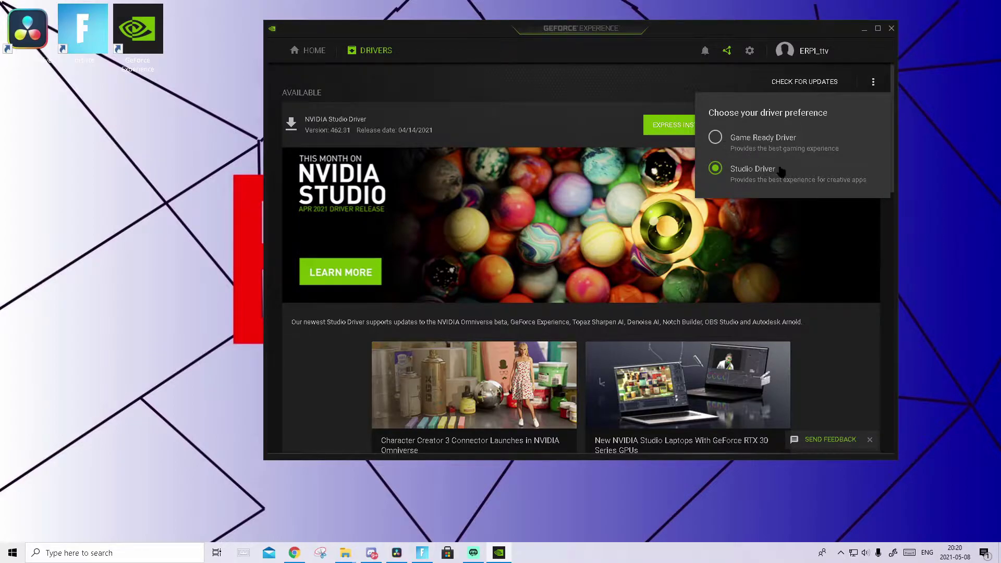
{"action": "left_click", "coordinate": [678, 86]}
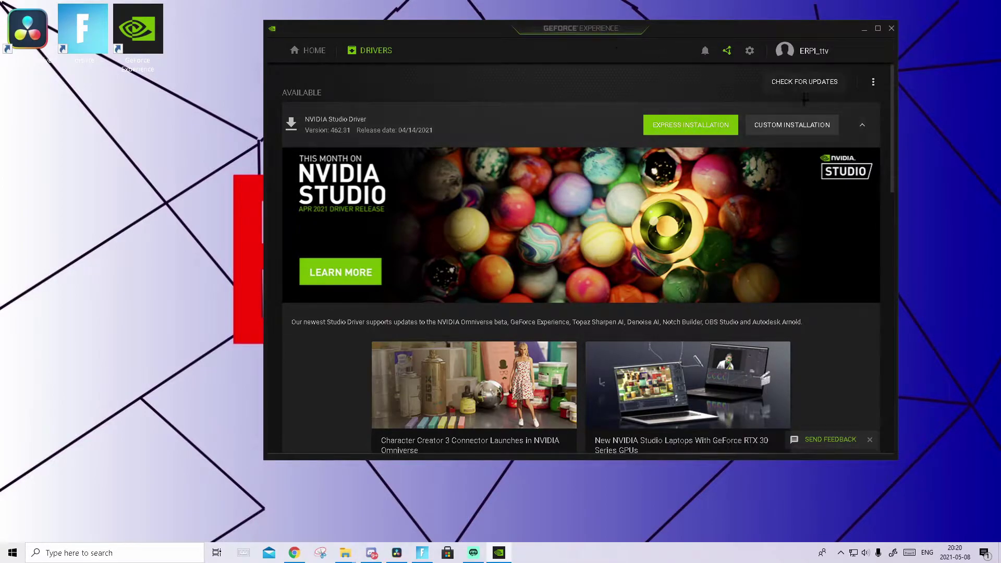
{"action": "left_click", "coordinate": [892, 28]}
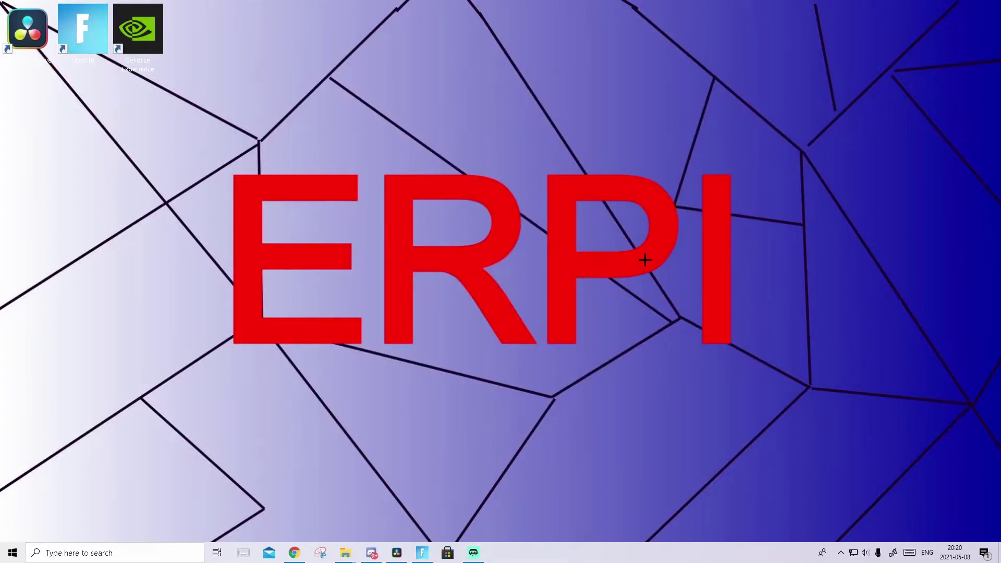
Bring up the desktop's context menu and dismiss it without choosing anything.
{"action": "right_click", "coordinate": [440, 197]}
{"action": "left_click", "coordinate": [617, 266]}
{"action": "left_click_drag", "start_coordinate": [625, 214], "coordinate": [629, 201]}
Return to DaVinci Resolve and play the timeline from about 01:00:24.
{"action": "left_click", "coordinate": [395, 554]}
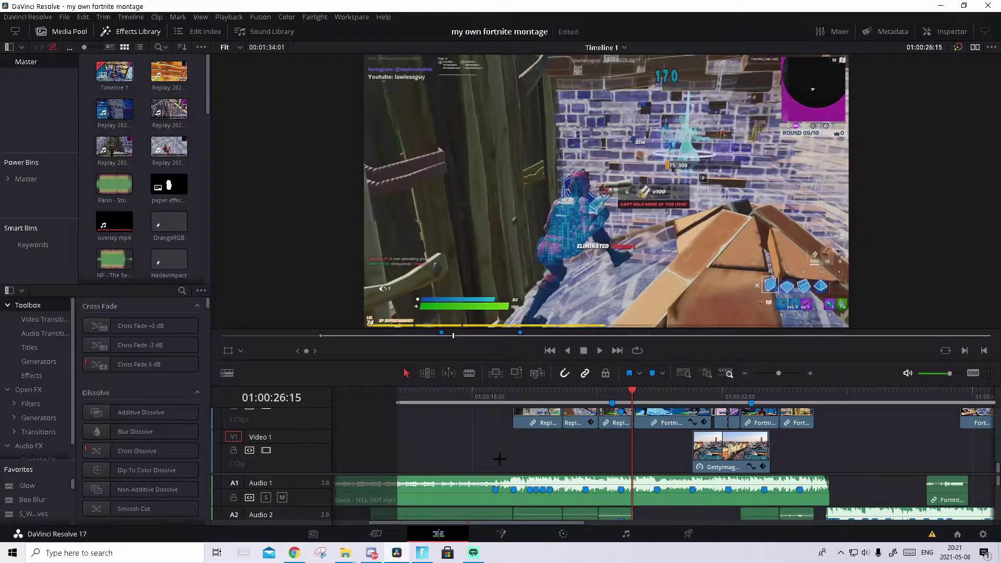
{"action": "left_click", "coordinate": [604, 394]}
{"action": "key", "text": "space"}
{"action": "key", "text": "space"}
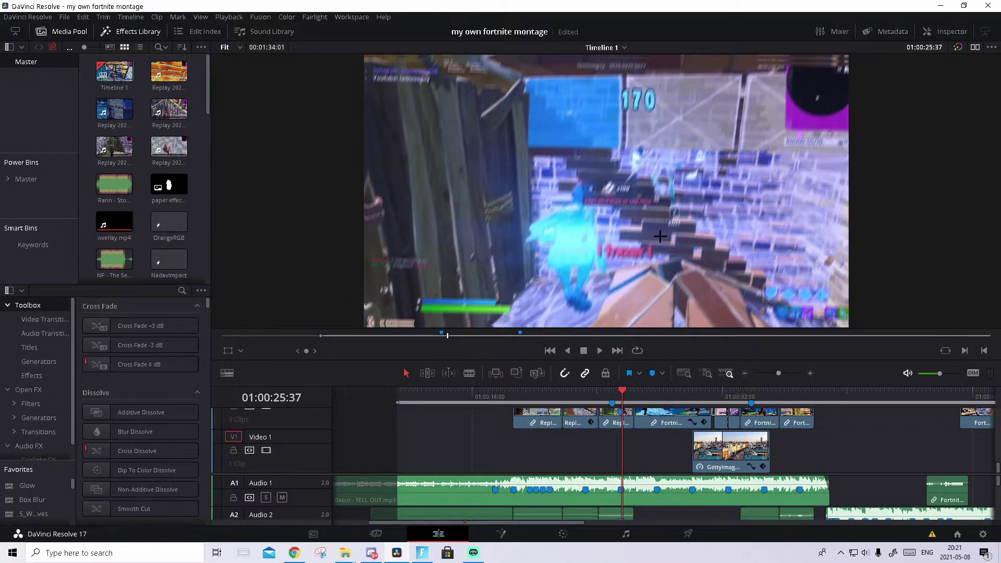
Set the project's frame interpolation retime process to Optical Flow.
{"action": "left_click", "coordinate": [984, 534]}
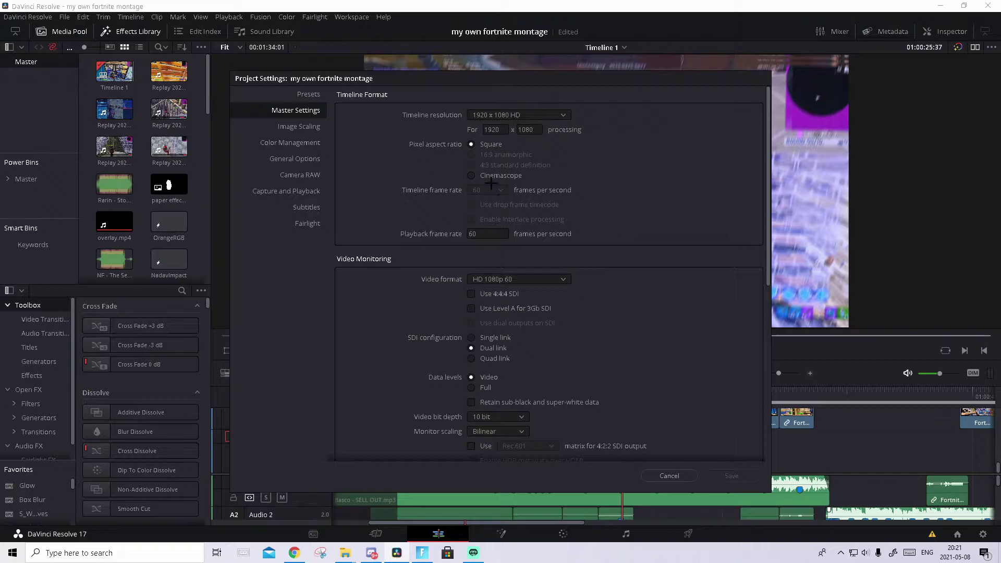
{"action": "scroll", "coordinate": [480, 200], "scroll_direction": "down", "scroll_amount": 6}
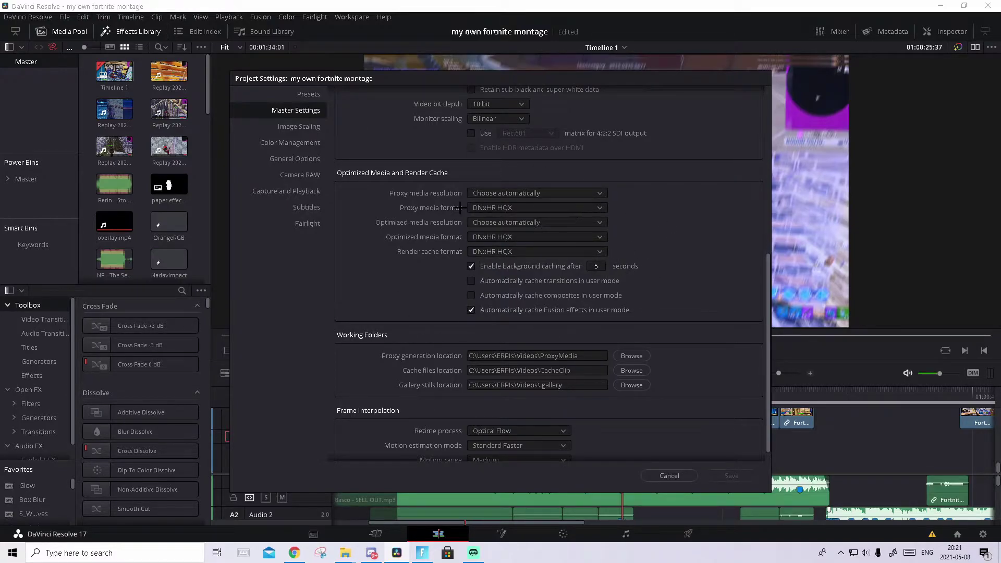
{"action": "scroll", "coordinate": [607, 179], "scroll_direction": "down", "scroll_amount": 1}
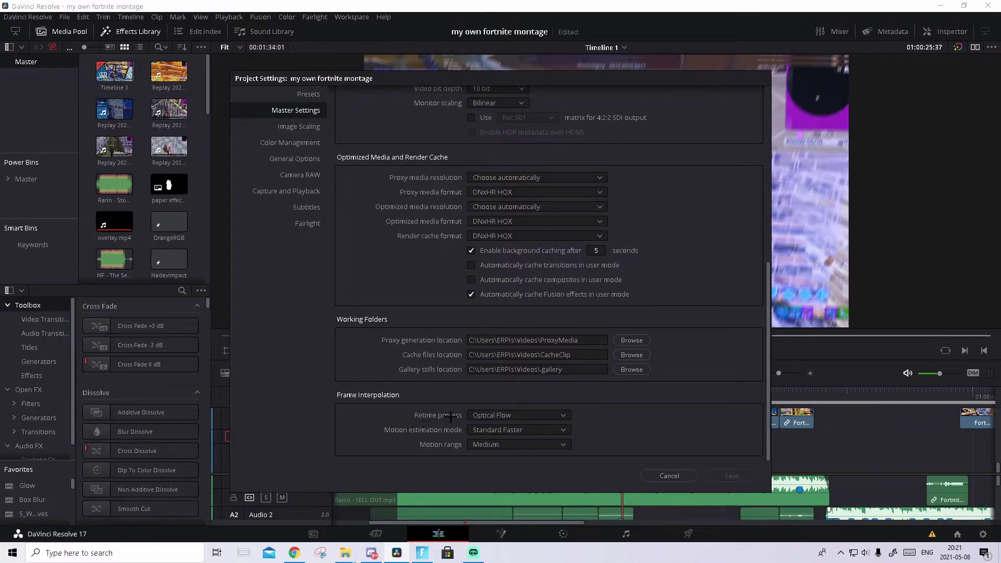
{"action": "left_click", "coordinate": [511, 415]}
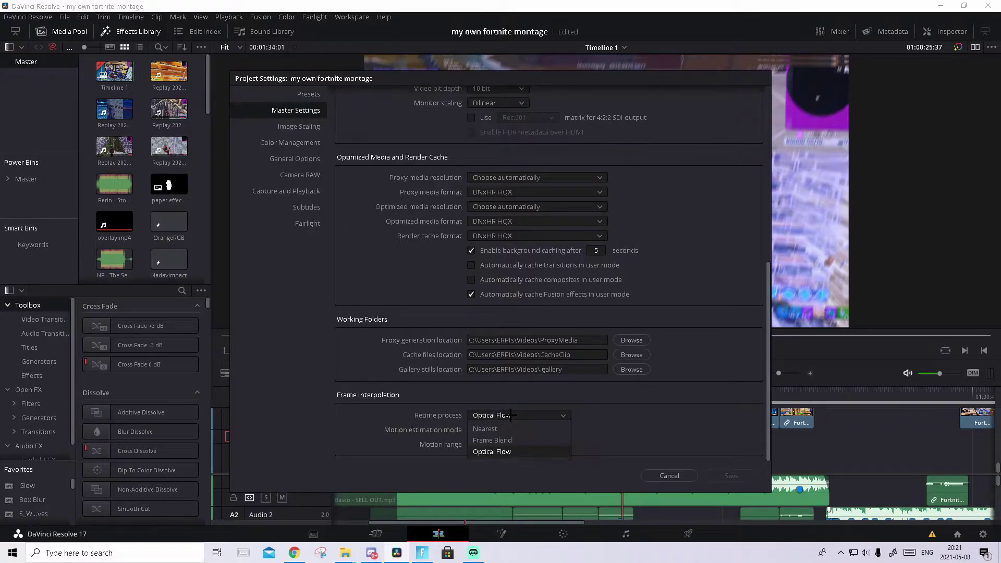
{"action": "left_click", "coordinate": [542, 454]}
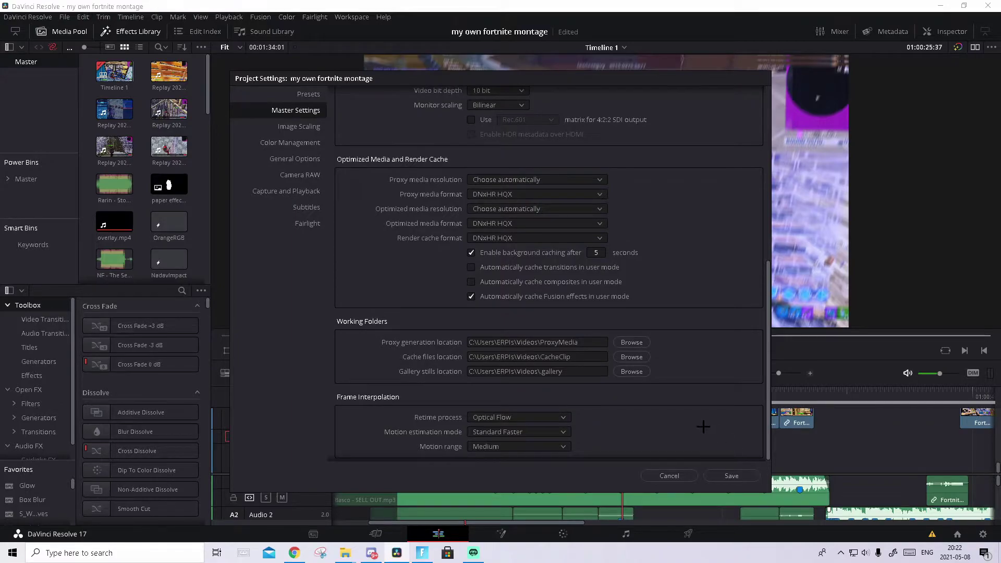
Save the project settings and resume timeline playback.
{"action": "left_click", "coordinate": [751, 475]}
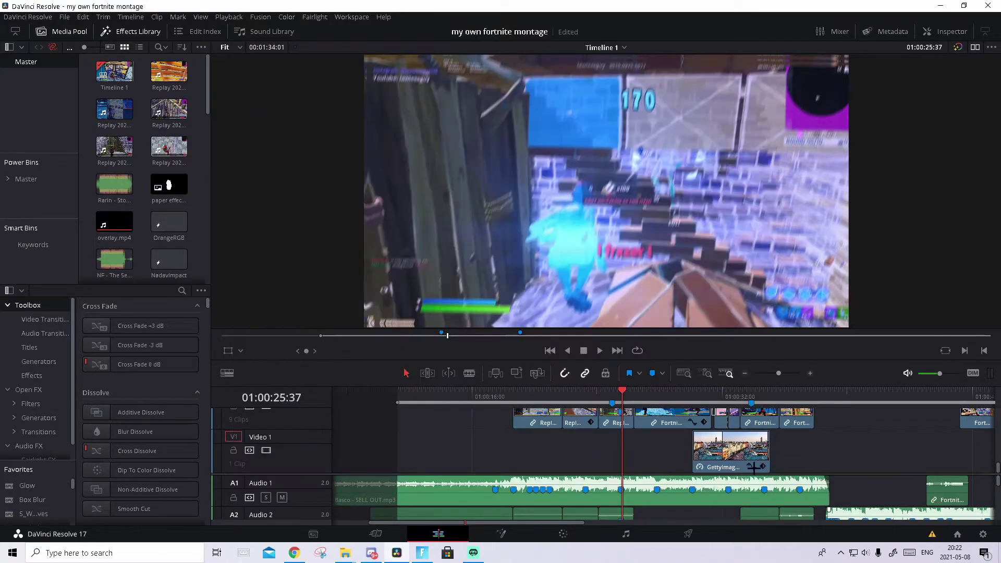
{"action": "scroll", "coordinate": [774, 453], "scroll_direction": "up", "scroll_amount": 2}
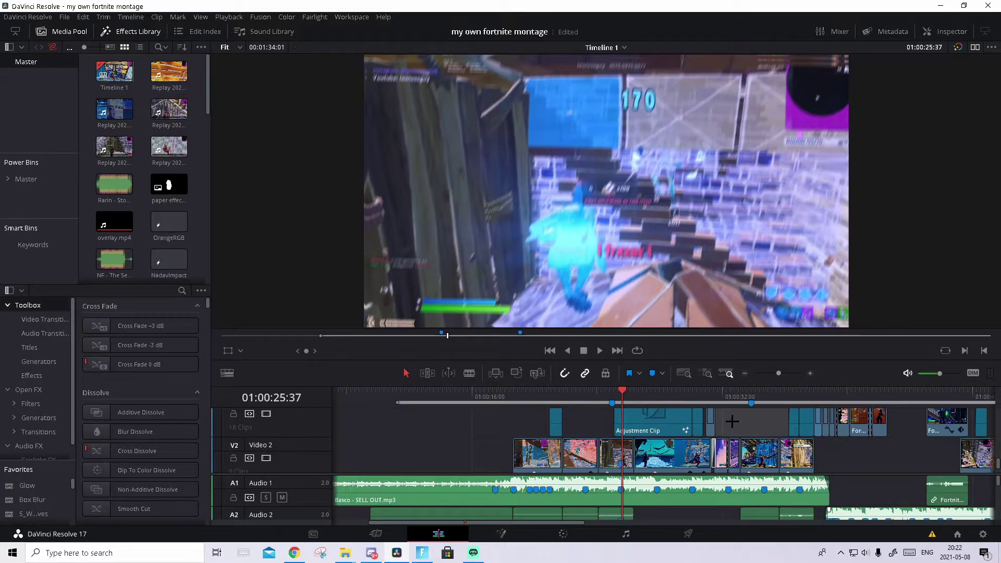
{"action": "scroll", "coordinate": [728, 424], "scroll_direction": "up", "scroll_amount": 1}
{"action": "key", "text": "space"}
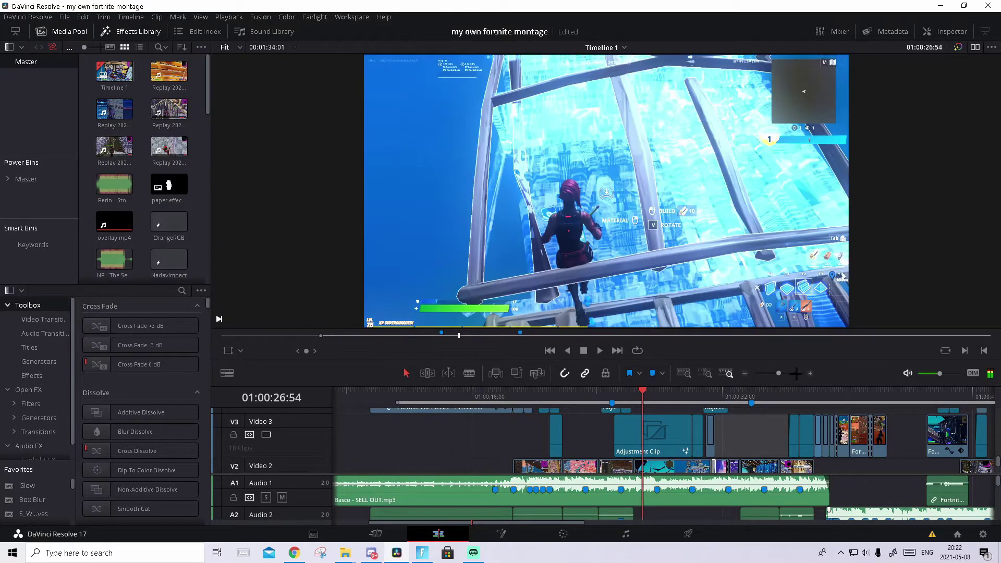
Scroll the timeline tracks to bring the Video 8 adjustment clip into view.
{"action": "scroll", "coordinate": [795, 373], "scroll_direction": "down", "scroll_amount": 2}
{"action": "scroll", "coordinate": [518, 430], "scroll_direction": "up", "scroll_amount": 1}
{"action": "scroll", "coordinate": [518, 430], "scroll_direction": "up", "scroll_amount": 3}
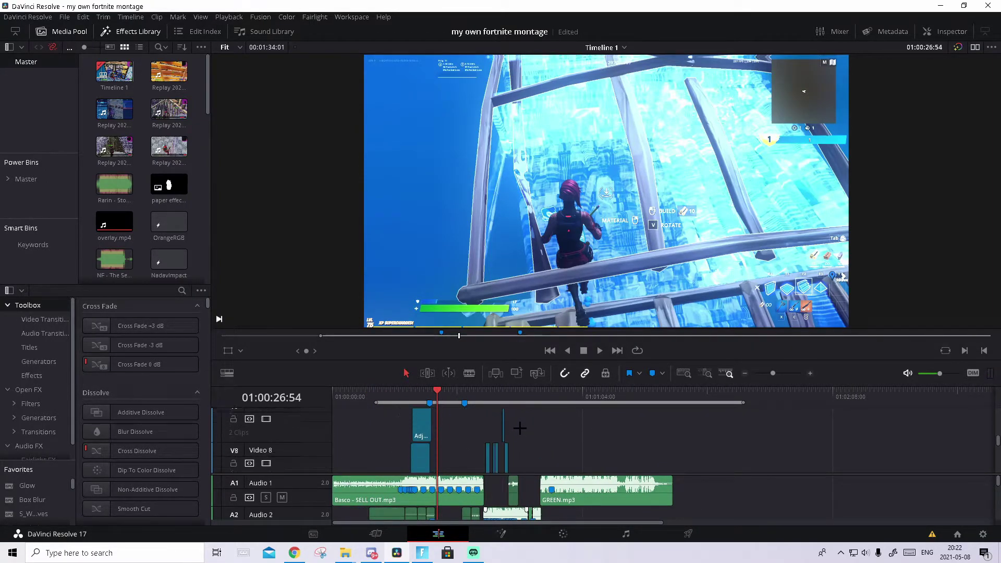
{"action": "scroll", "coordinate": [456, 441], "scroll_direction": "up", "scroll_amount": 4}
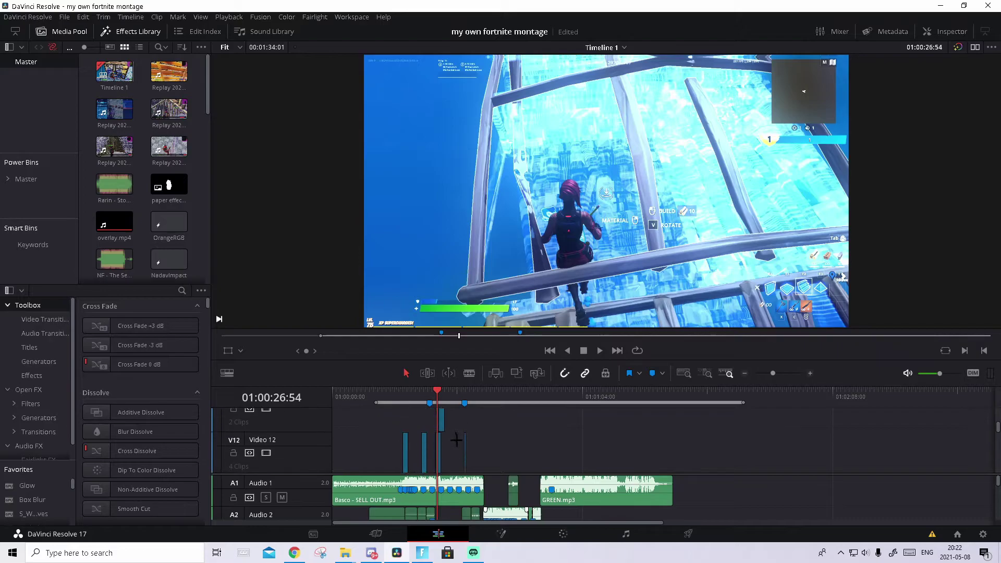
{"action": "scroll", "coordinate": [456, 440], "scroll_direction": "up", "scroll_amount": 1}
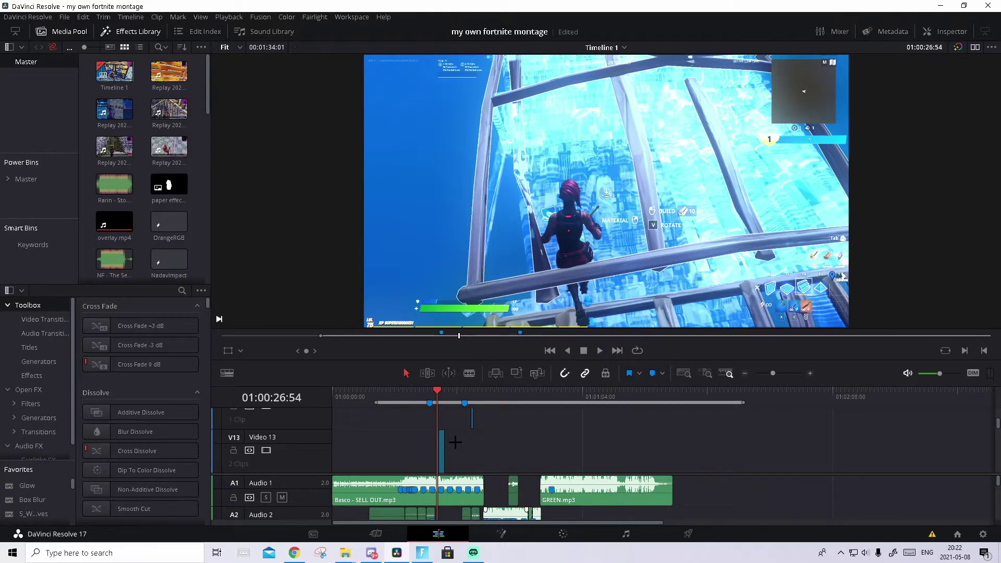
{"action": "scroll", "coordinate": [455, 442], "scroll_direction": "down", "scroll_amount": 6}
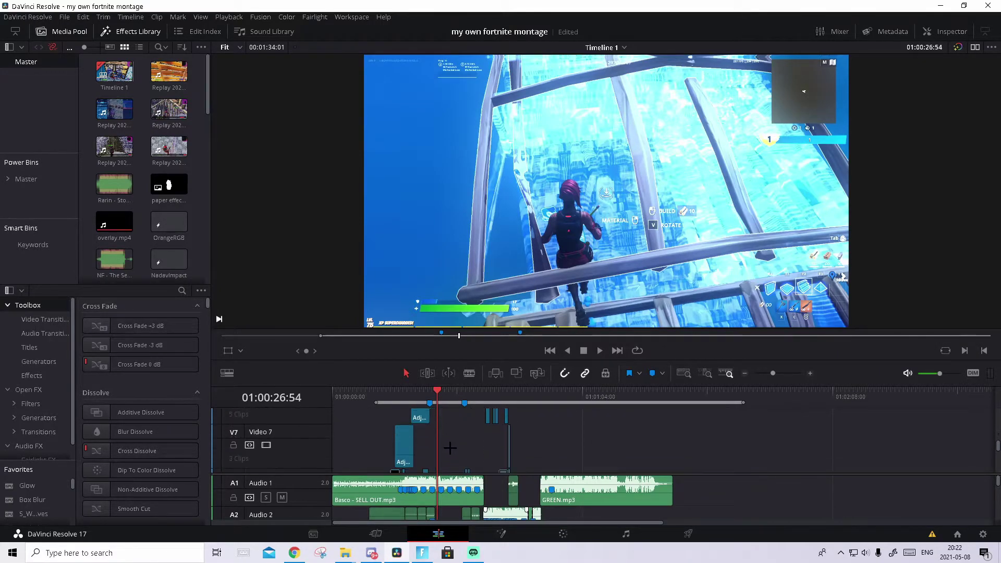
{"action": "scroll", "coordinate": [428, 444], "scroll_direction": "up", "scroll_amount": 1}
Render-cache the Video 8 adjustment clip's color output and set render caching to Smart.
{"action": "right_click", "coordinate": [420, 431]}
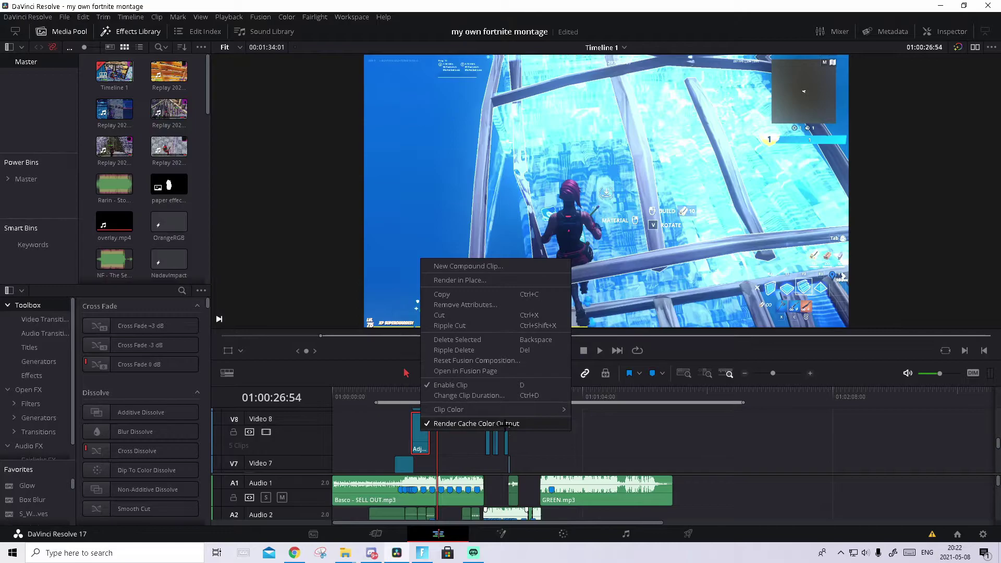
{"action": "left_click", "coordinate": [504, 424]}
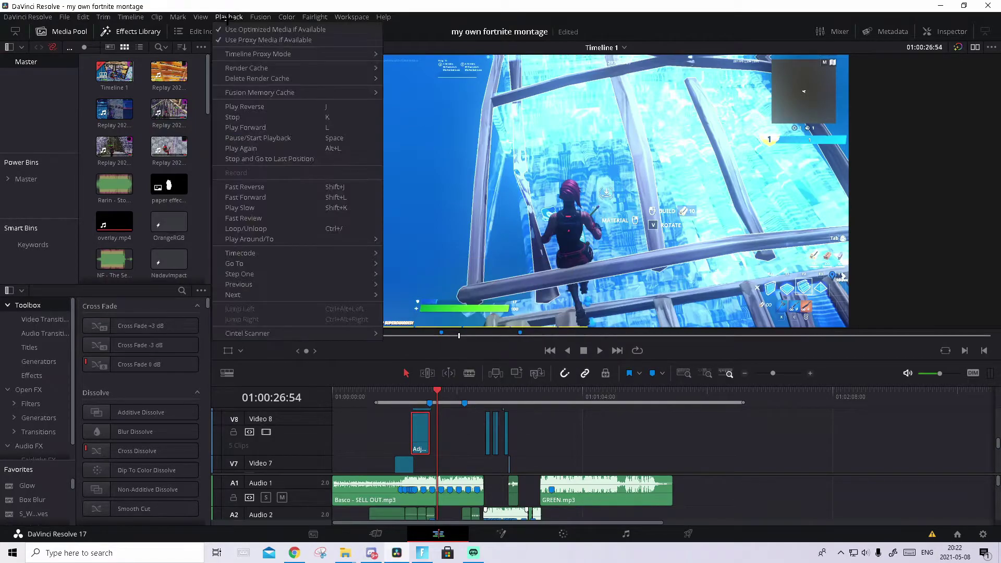
{"action": "mouse_move", "coordinate": [282, 68]}
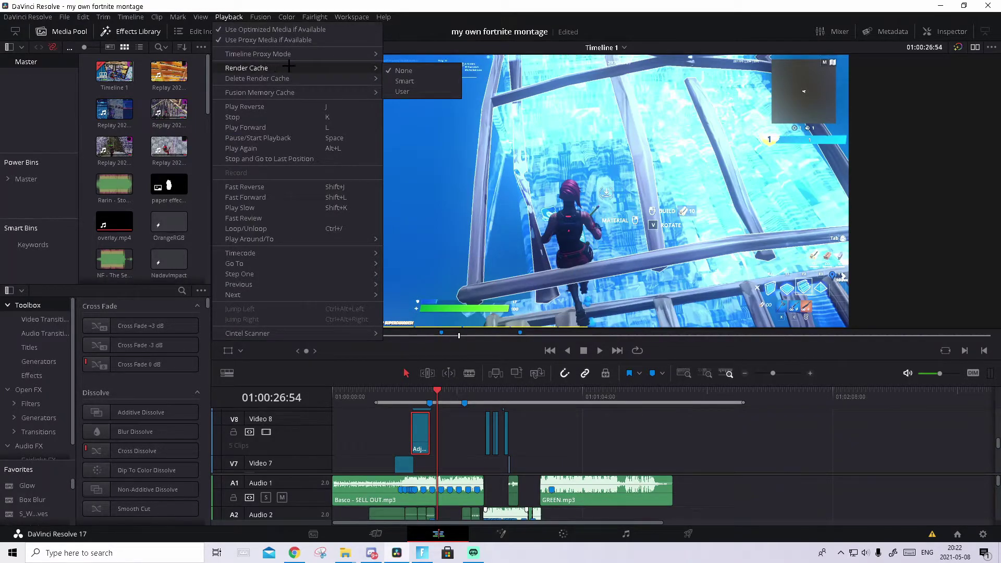
{"action": "left_click", "coordinate": [404, 80]}
Scrub back to around 01:00:15:57 and play a short stretch to test smoothness.
{"action": "left_click", "coordinate": [425, 391]}
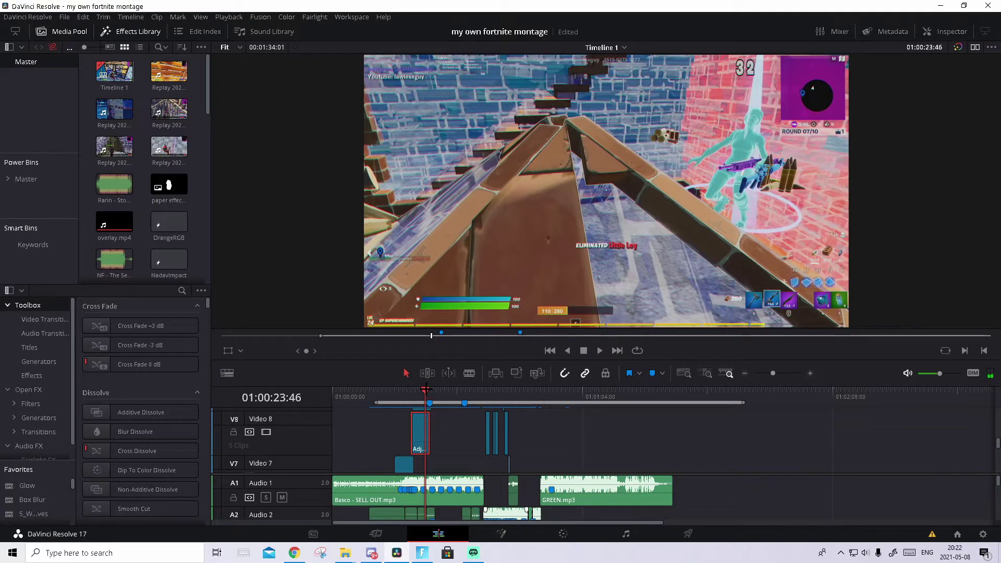
{"action": "left_click_drag", "start_coordinate": [425, 389], "coordinate": [401, 395]}
{"action": "key", "text": "space"}
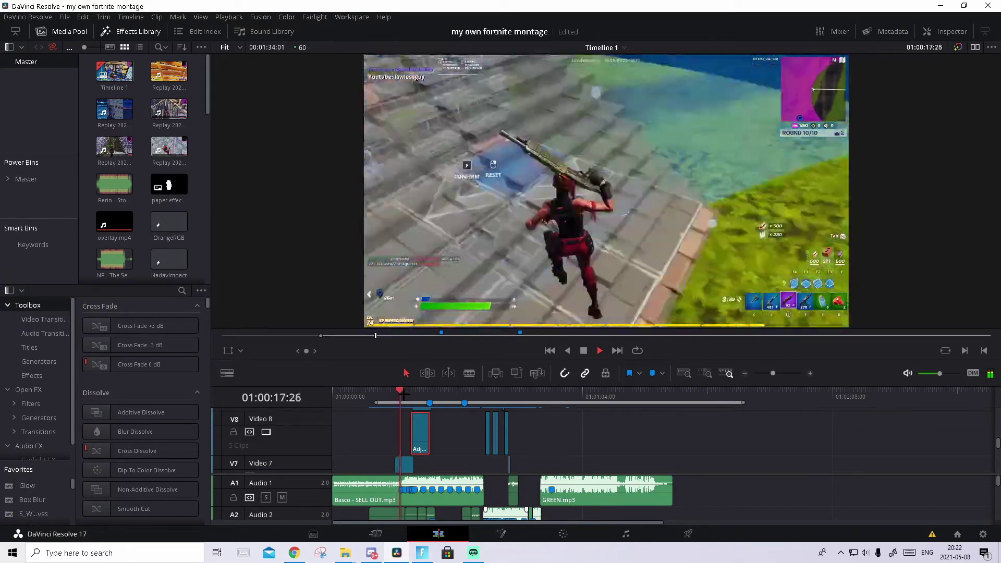
{"action": "key", "text": "space"}
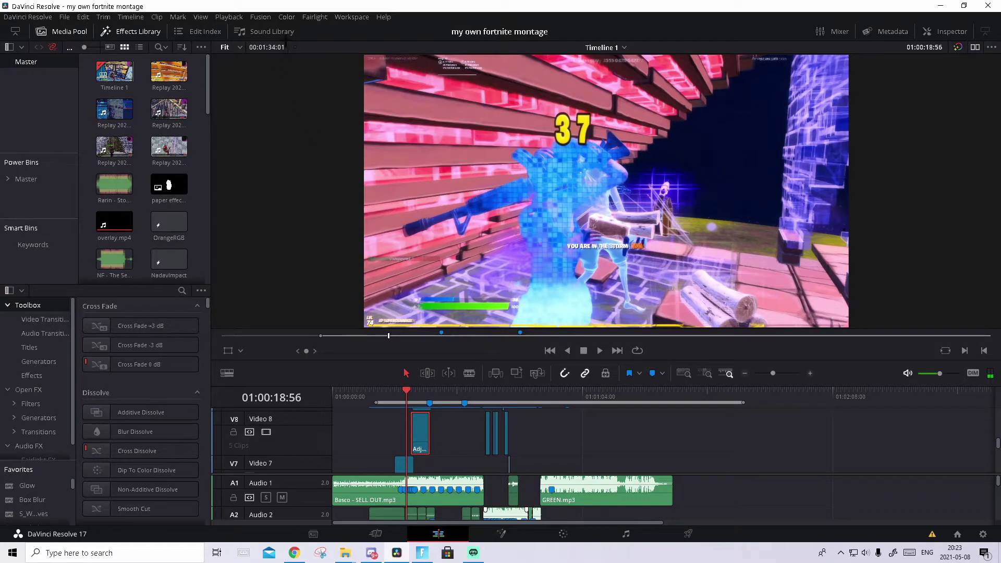
Check the Playback menu's Timeline Proxy Mode options, leaving them unchanged.
{"action": "left_click", "coordinate": [235, 17]}
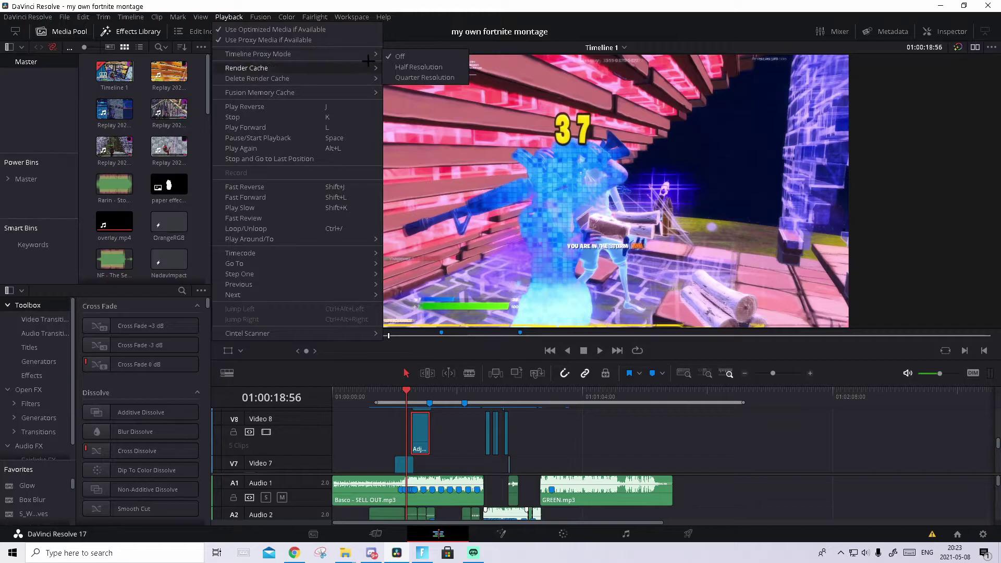
{"action": "mouse_move", "coordinate": [346, 53]}
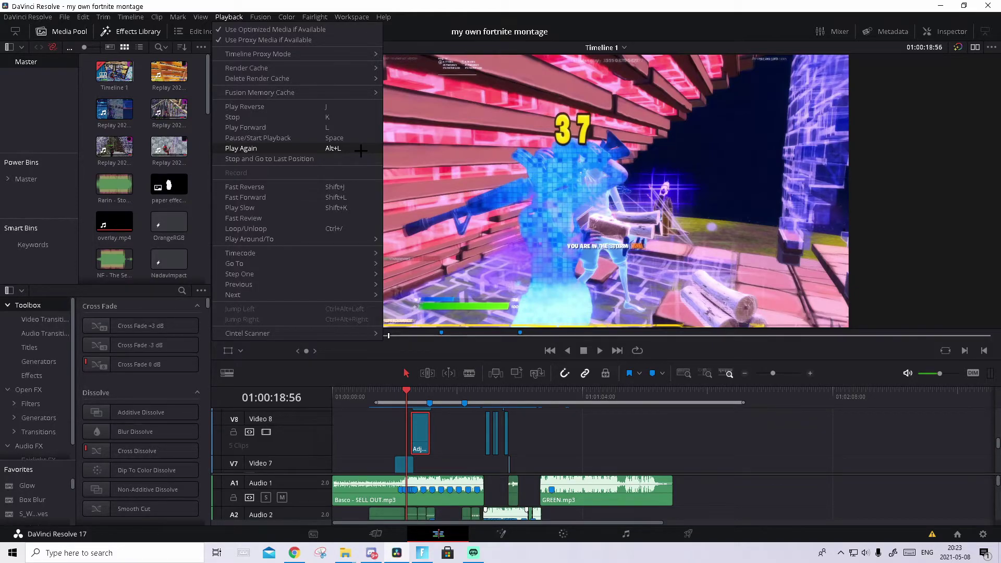
{"action": "left_click", "coordinate": [462, 345]}
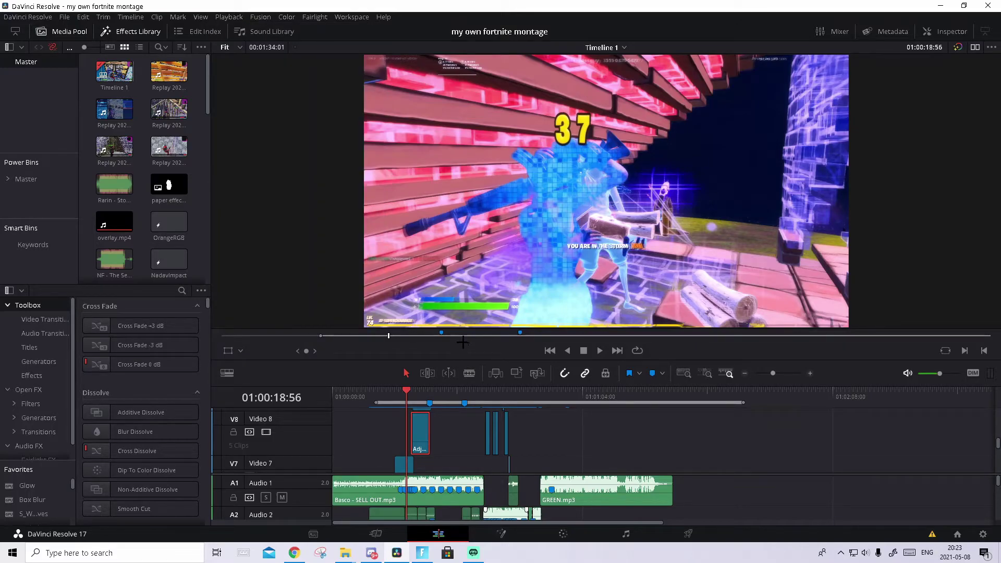
Move the playhead to 01:00:53:39 and select the last Fortnite clip on Video 3.
{"action": "scroll", "coordinate": [545, 438], "scroll_direction": "down", "scroll_amount": 4}
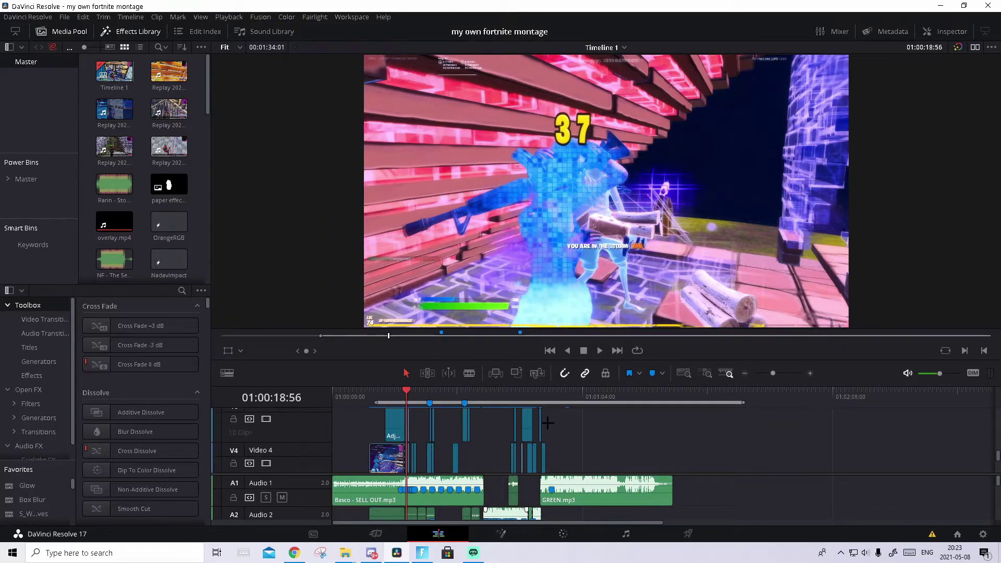
{"action": "scroll", "coordinate": [547, 423], "scroll_direction": "down", "scroll_amount": 3}
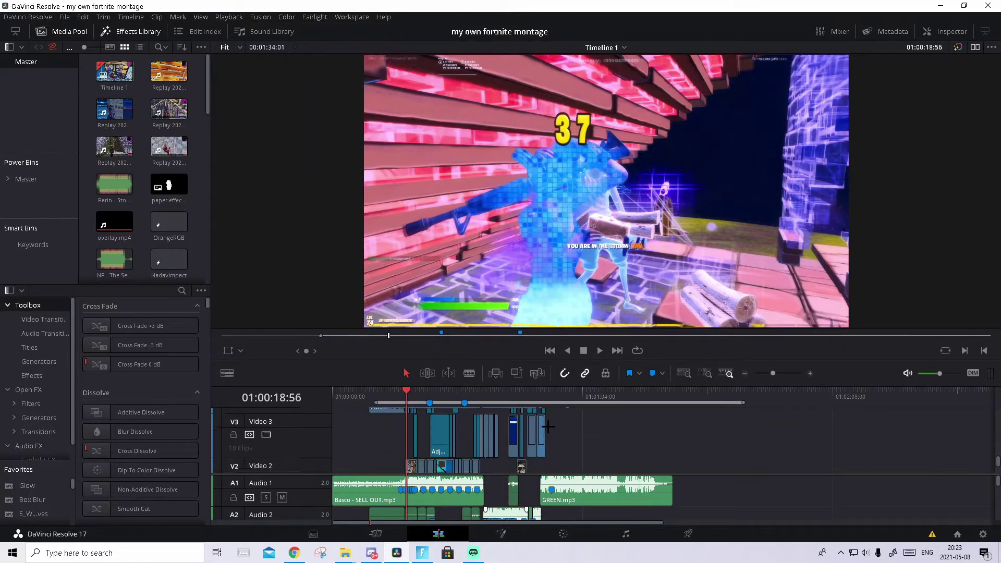
{"action": "left_click", "coordinate": [538, 392]}
{"action": "scroll", "coordinate": [626, 433], "scroll_direction": "up", "scroll_amount": 3}
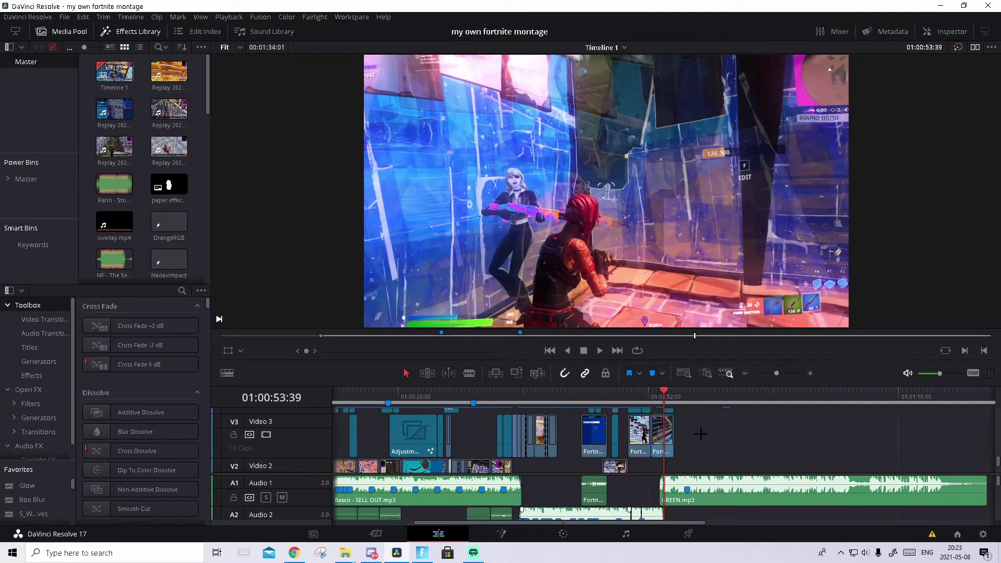
{"action": "scroll", "coordinate": [701, 433], "scroll_direction": "up", "scroll_amount": 2}
{"action": "scroll", "coordinate": [701, 448], "scroll_direction": "down", "scroll_amount": 1}
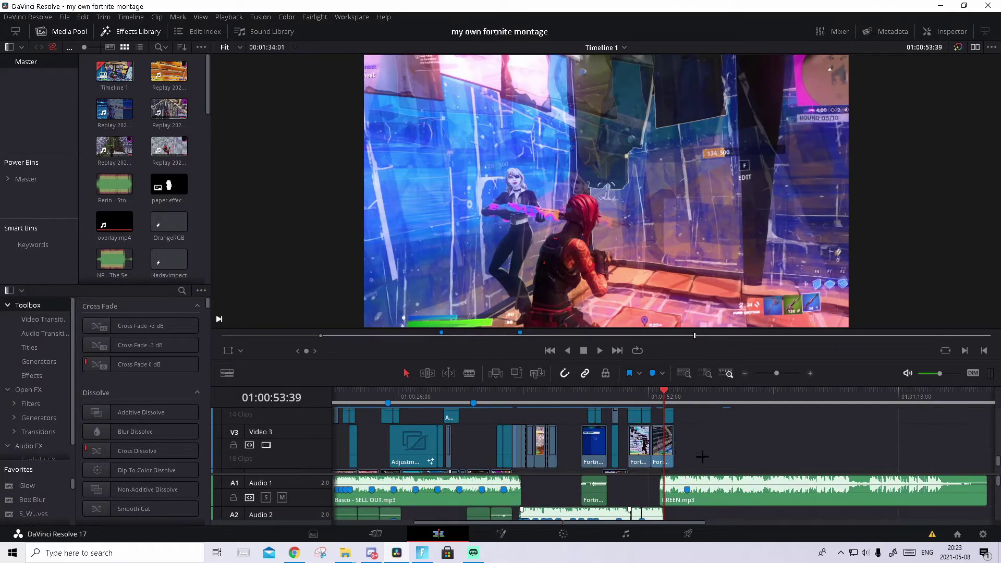
{"action": "left_click", "coordinate": [667, 444]}
{"action": "scroll", "coordinate": [694, 448], "scroll_direction": "up", "scroll_amount": 1}
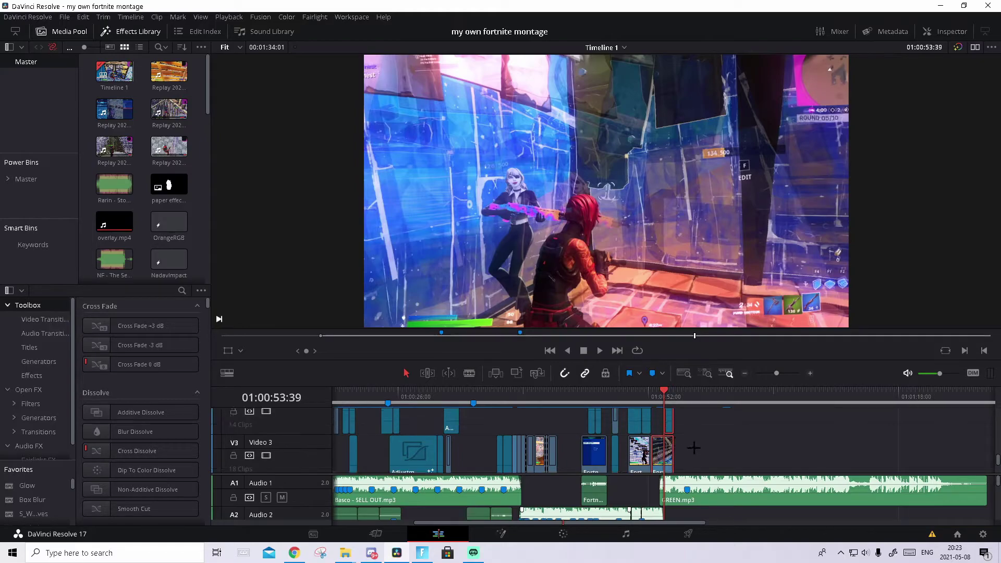
Render the Video 3 Fortnite clip in place as QuickTime DNxHD into Resolve Projects.
{"action": "right_click", "coordinate": [661, 450]}
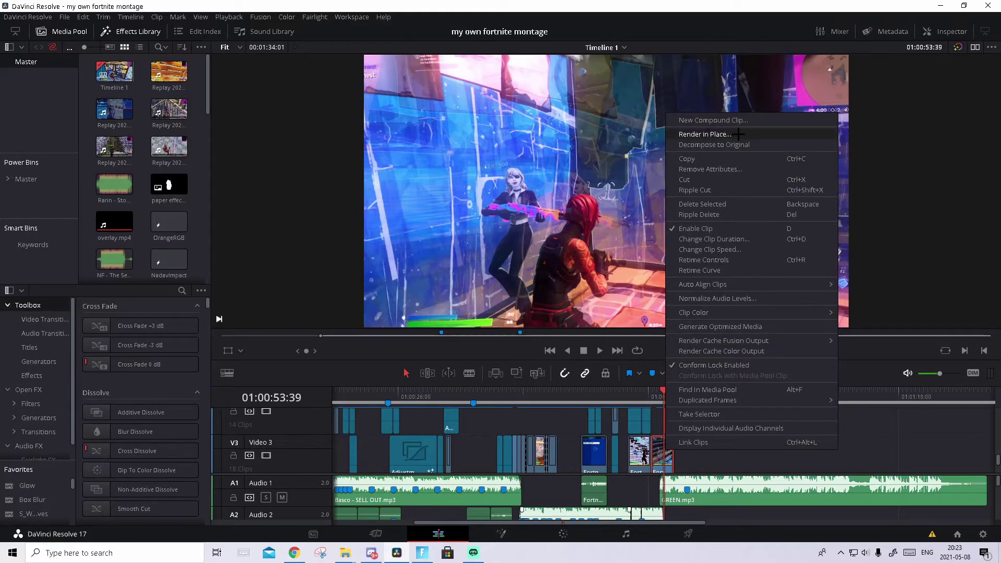
{"action": "left_click", "coordinate": [704, 134]}
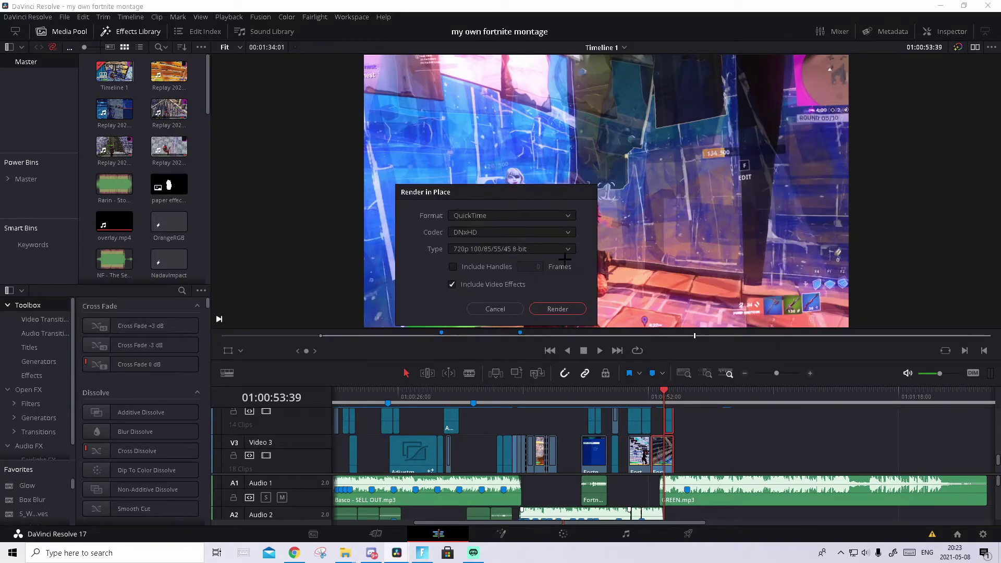
{"action": "left_click", "coordinate": [565, 309]}
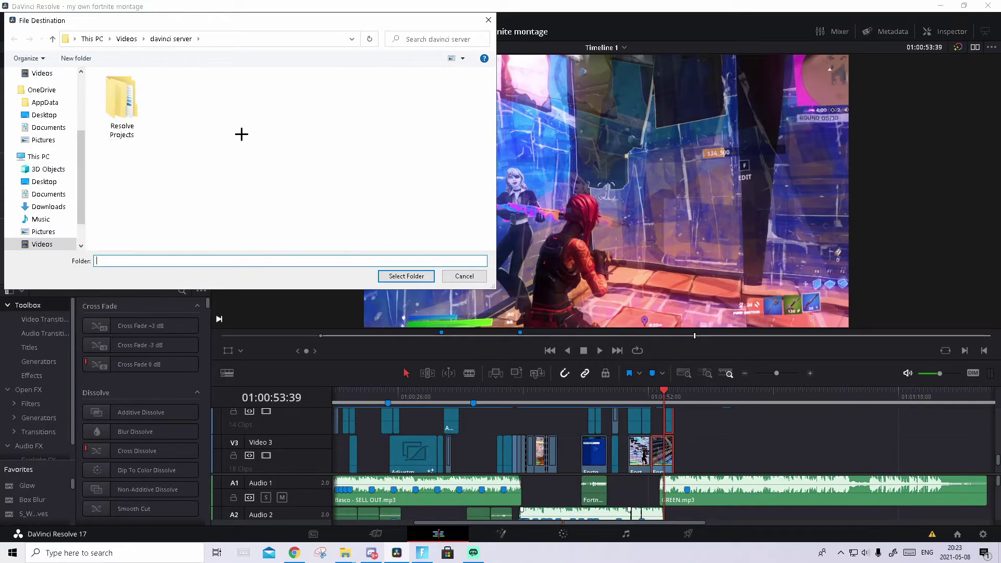
{"action": "double_click", "coordinate": [125, 104]}
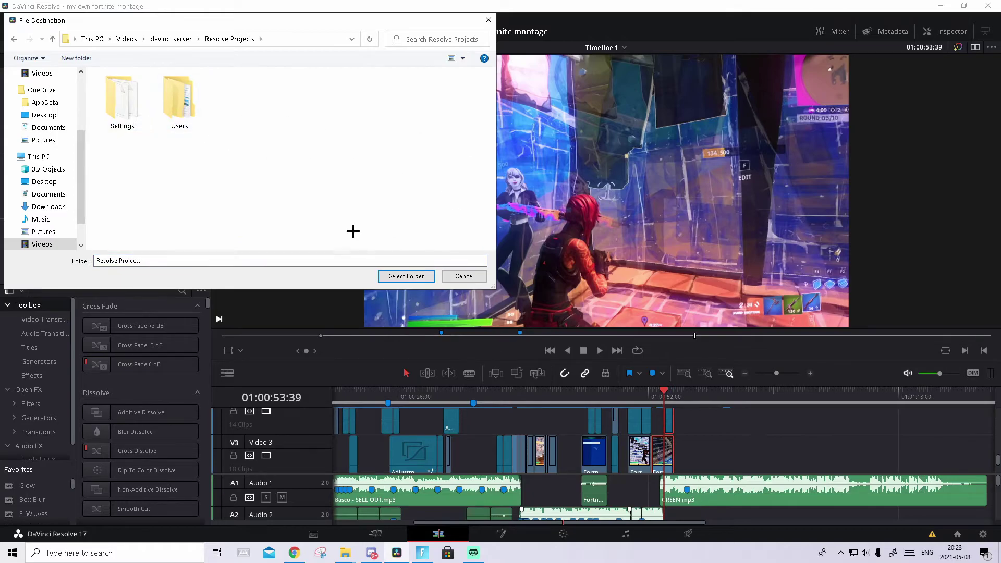
{"action": "left_click", "coordinate": [411, 275]}
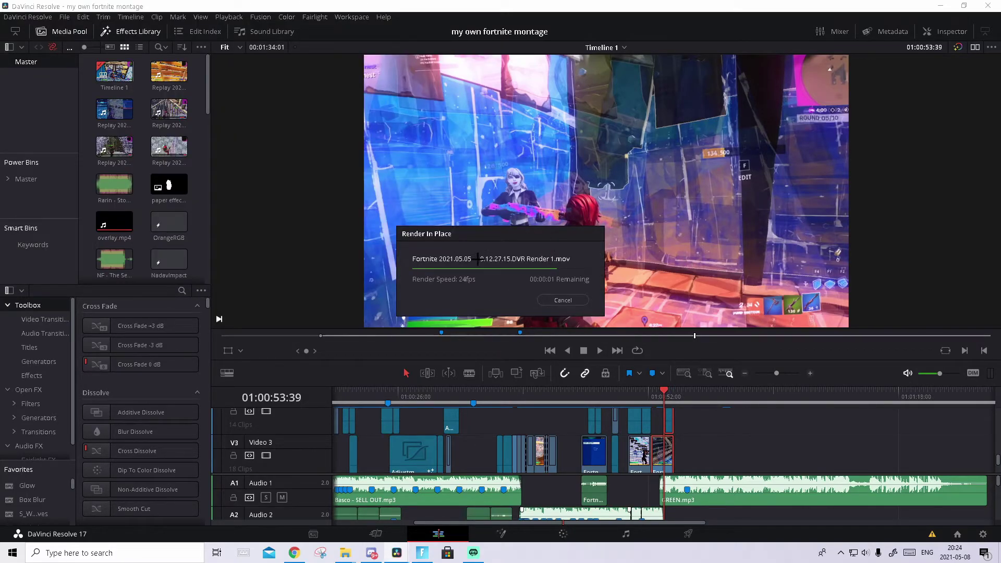
Play and stop the rendered-in-place section, then clear the timeline clip selection.
{"action": "key", "text": "space"}
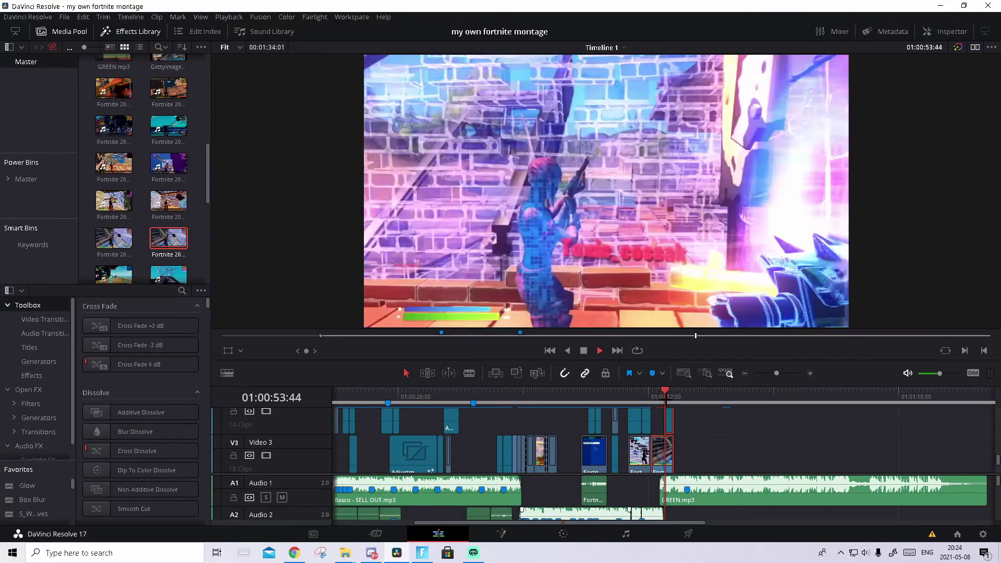
{"action": "key", "text": "space"}
{"action": "left_click", "coordinate": [677, 424]}
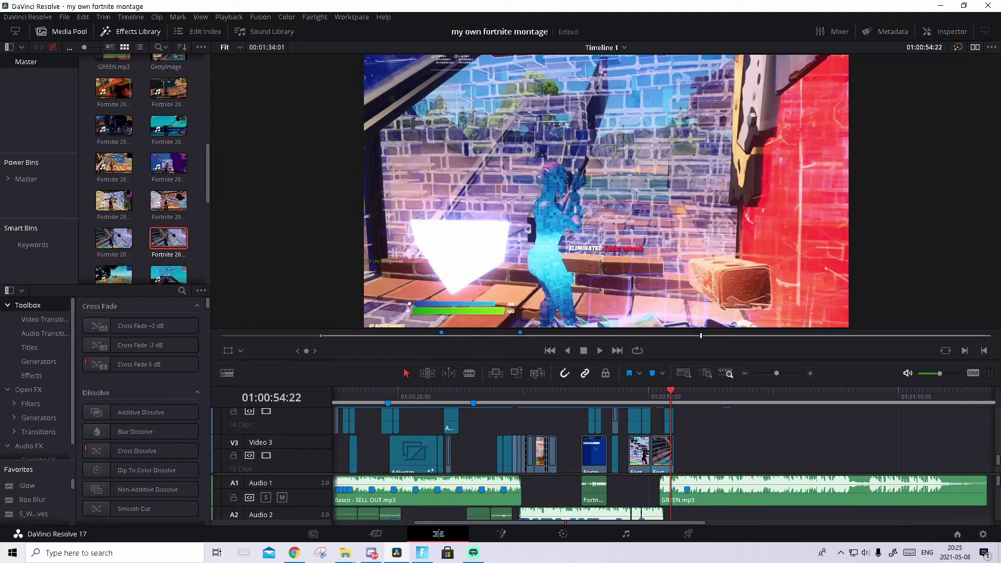